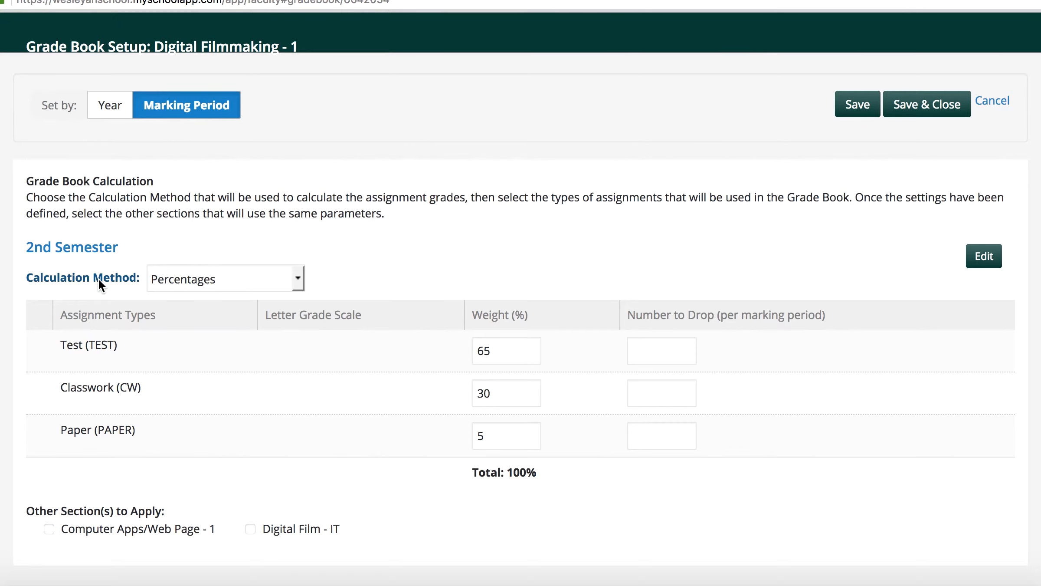
# Step: Examine the available calculation methods for the 2nd Semester and keep Percentages
pyautogui.rightClick(301, 280)
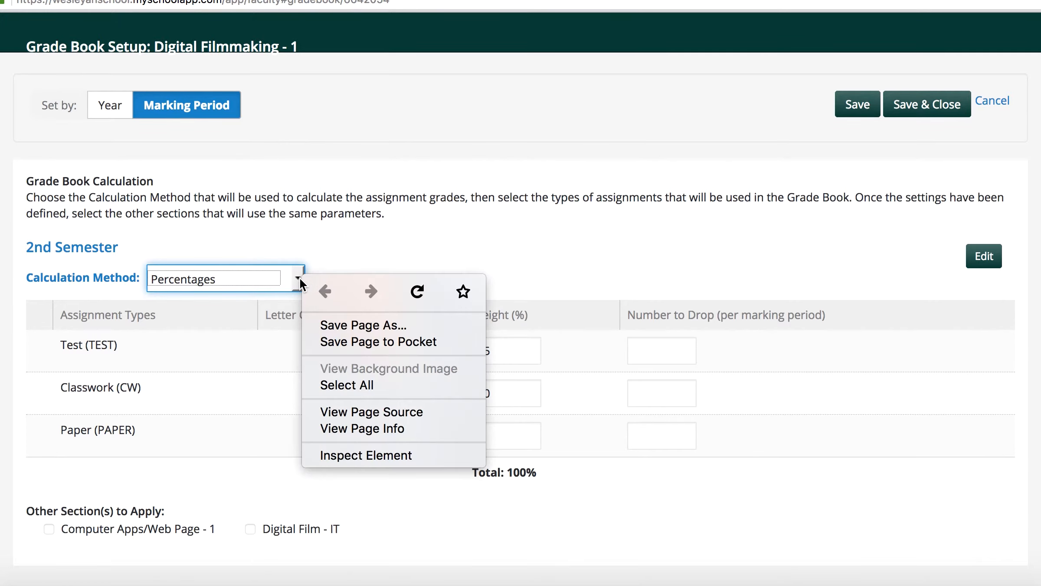
pyautogui.click(300, 278)
pyautogui.click(299, 279)
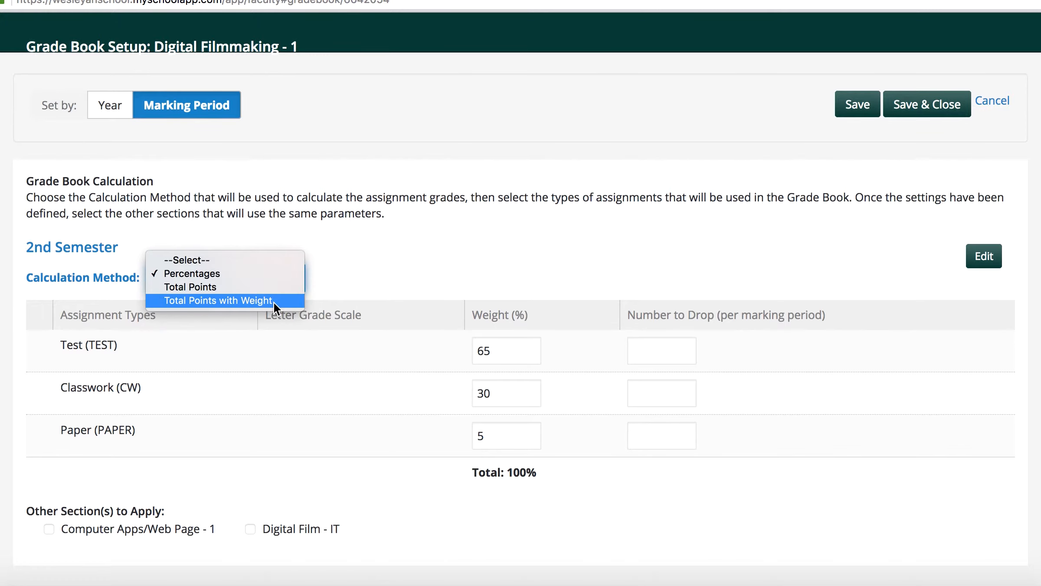
pyautogui.click(337, 255)
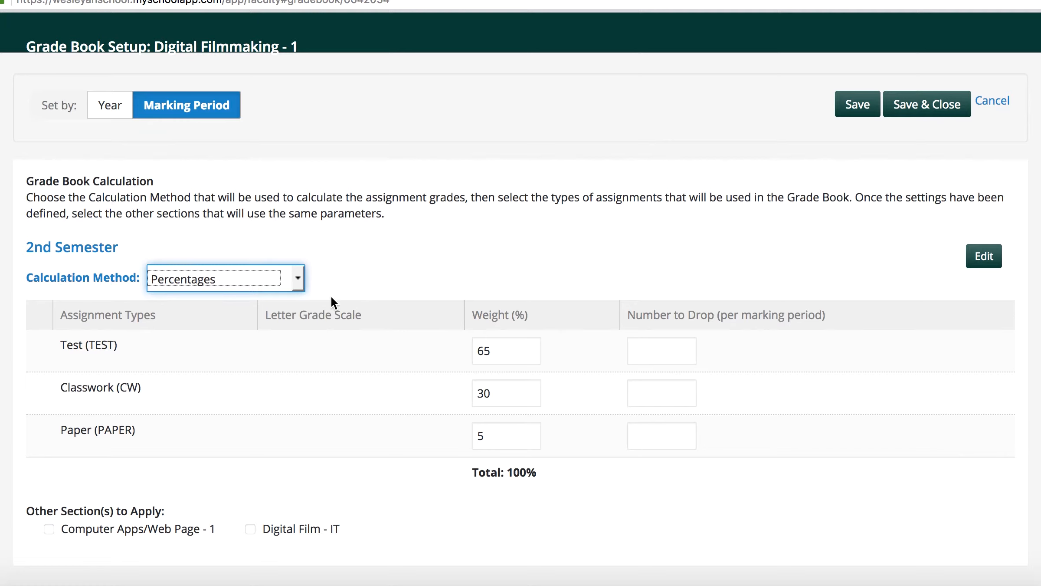
# Step: Apply the Classwork, Paper and Test assignment types to the 2nd Semester, and save and close the grade book setup
pyautogui.click(985, 259)
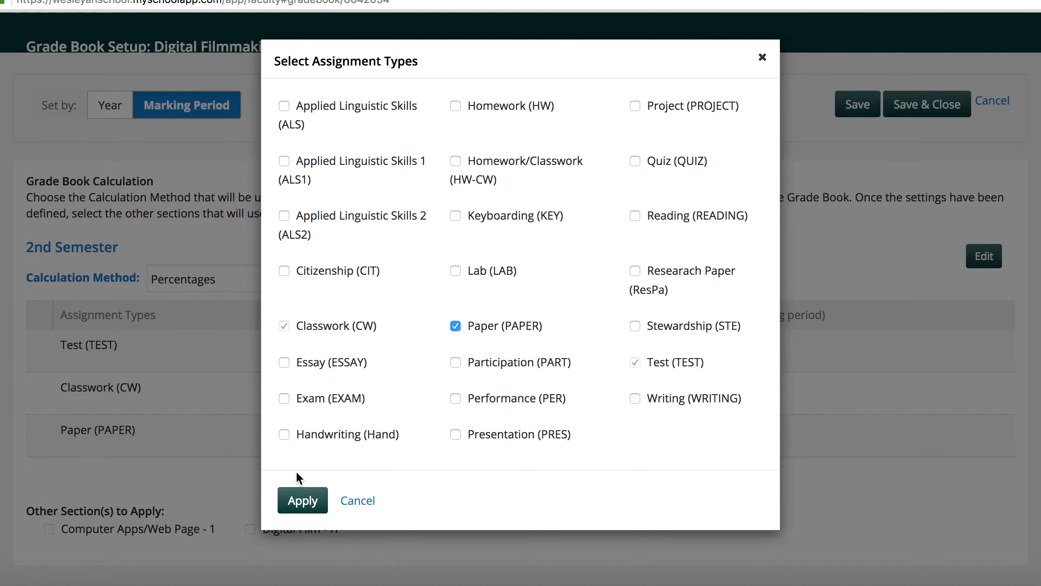
pyautogui.click(302, 500)
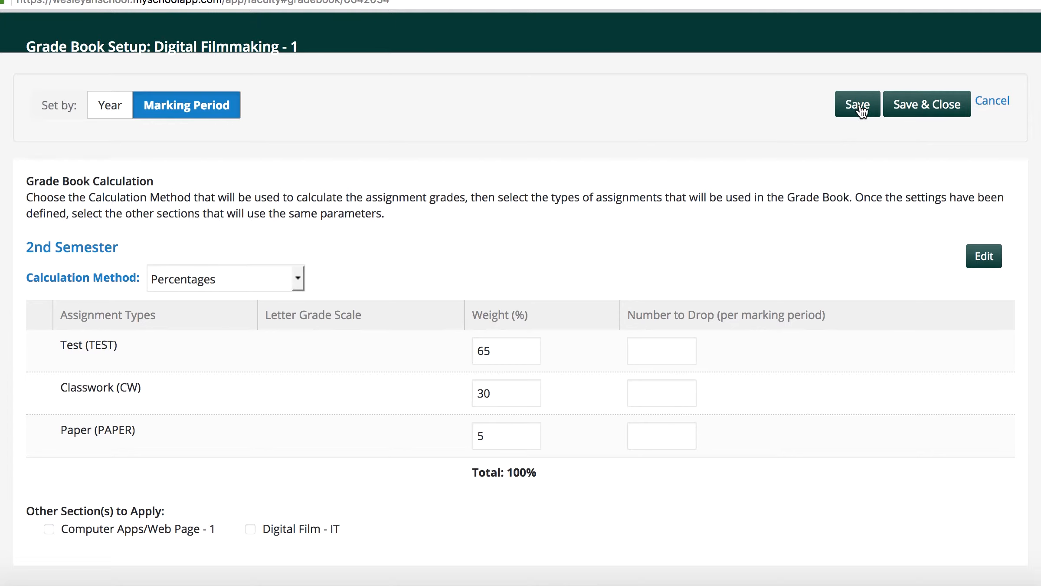
pyautogui.click(938, 108)
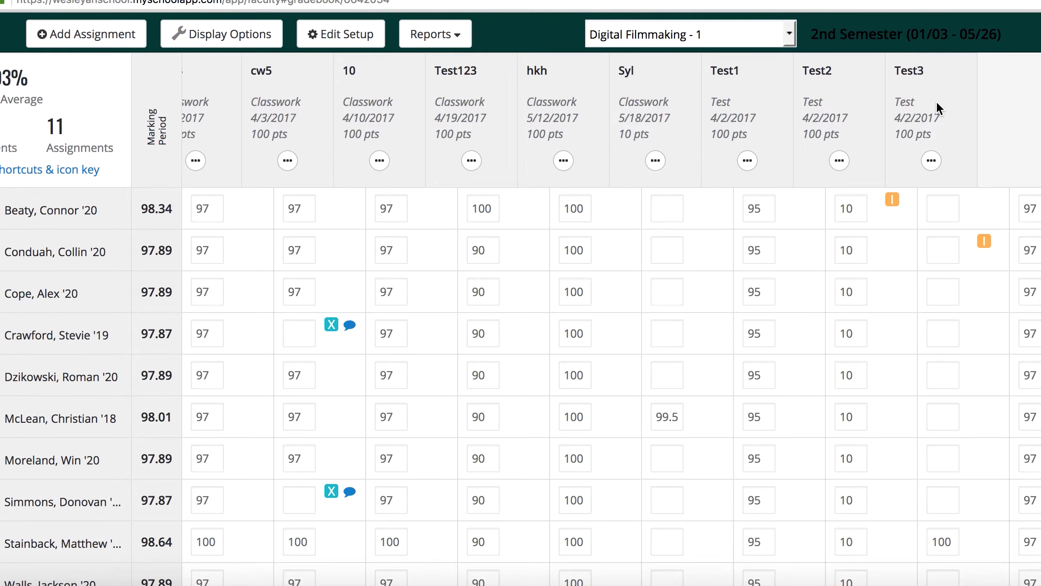
# Step: Review the grade book's display options and save them without changes
pyautogui.click(236, 43)
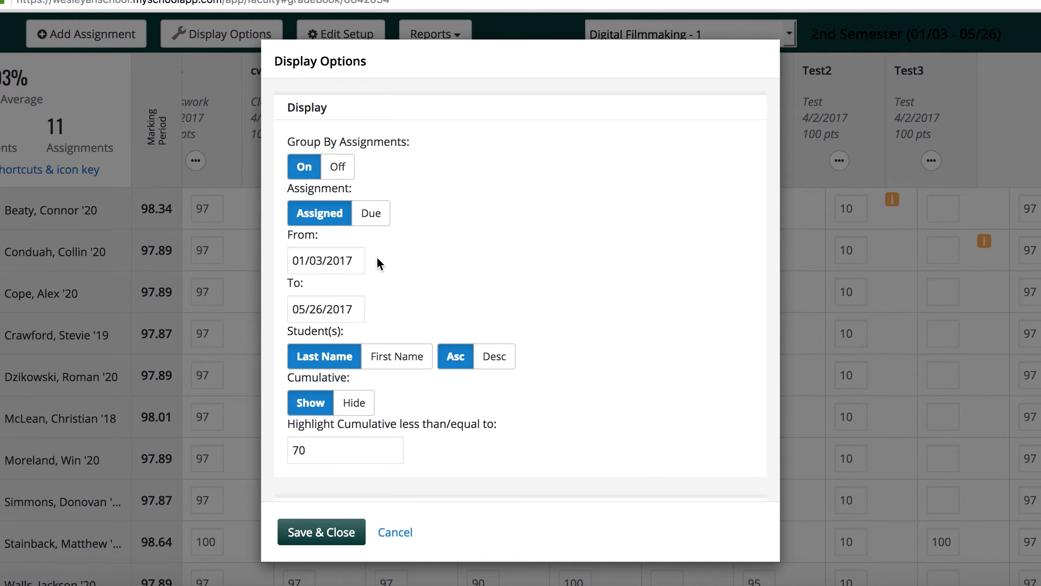
pyautogui.click(333, 533)
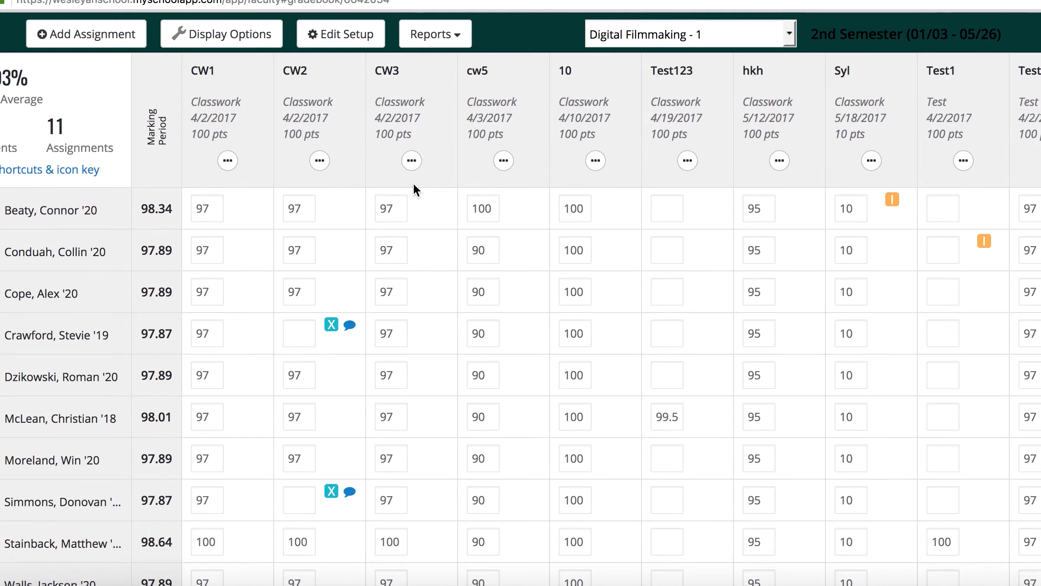
# Step: View the CW2 performance summary, step through those of CW3, cw5 and 10, return to cw5 and close it
pyautogui.click(320, 162)
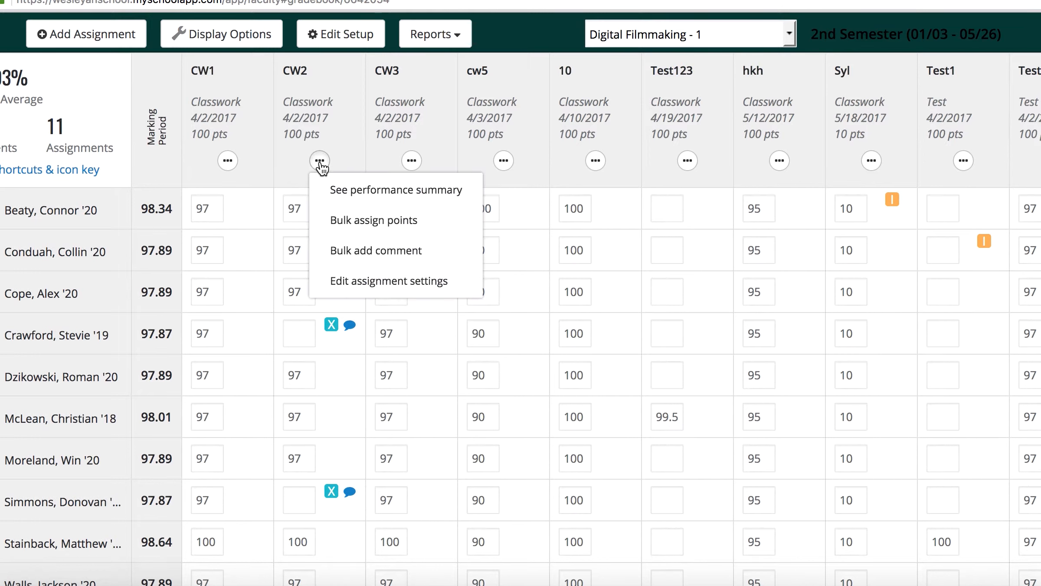
pyautogui.click(359, 191)
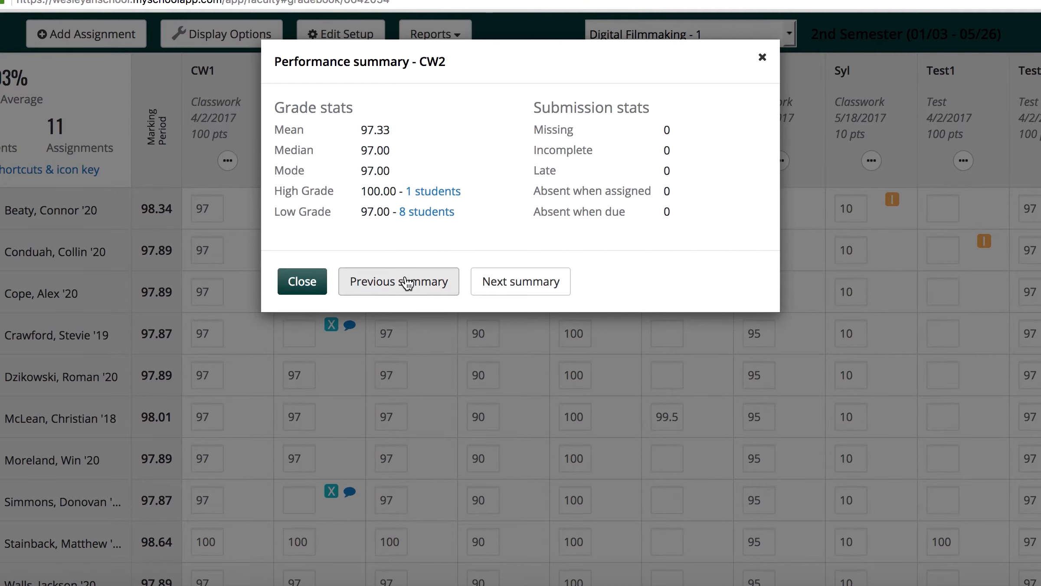
pyautogui.click(502, 286)
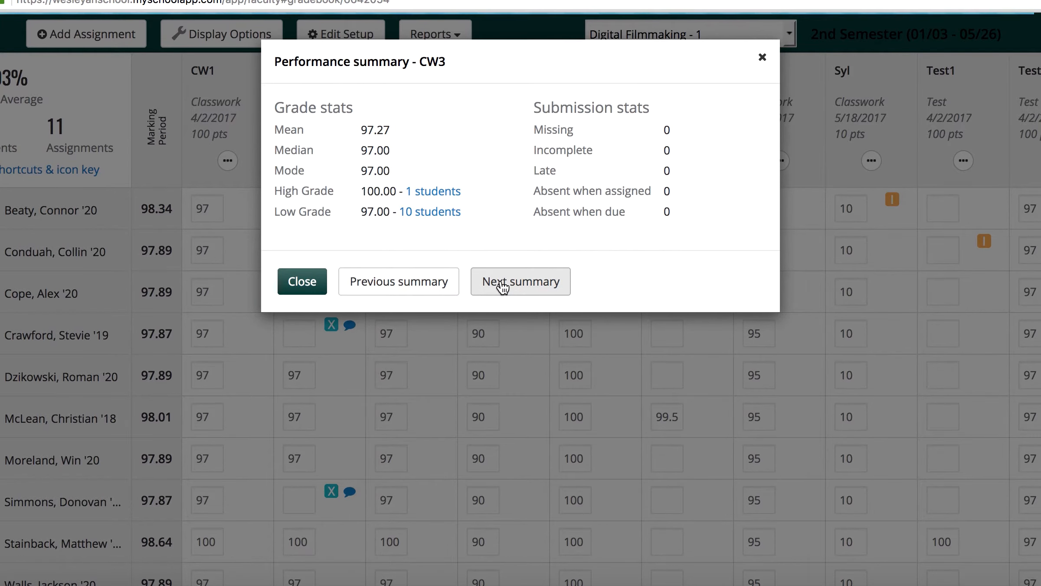
pyautogui.click(501, 283)
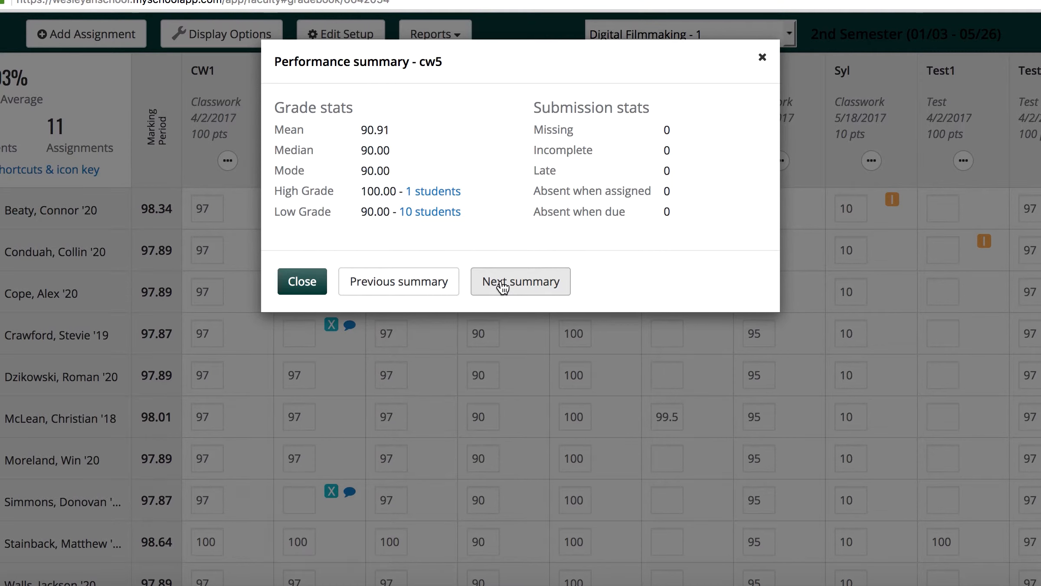
pyautogui.click(500, 281)
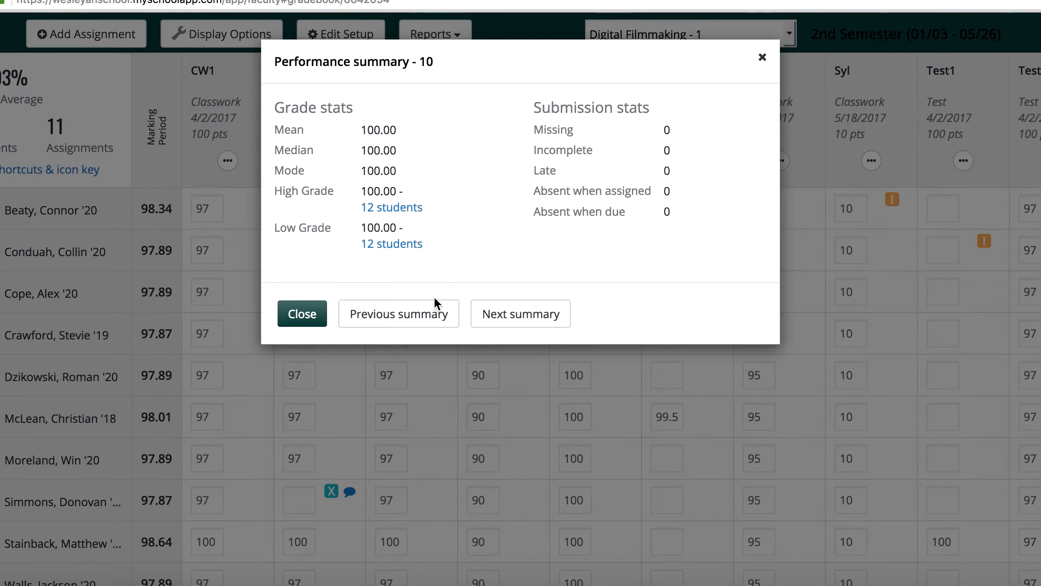
pyautogui.click(401, 312)
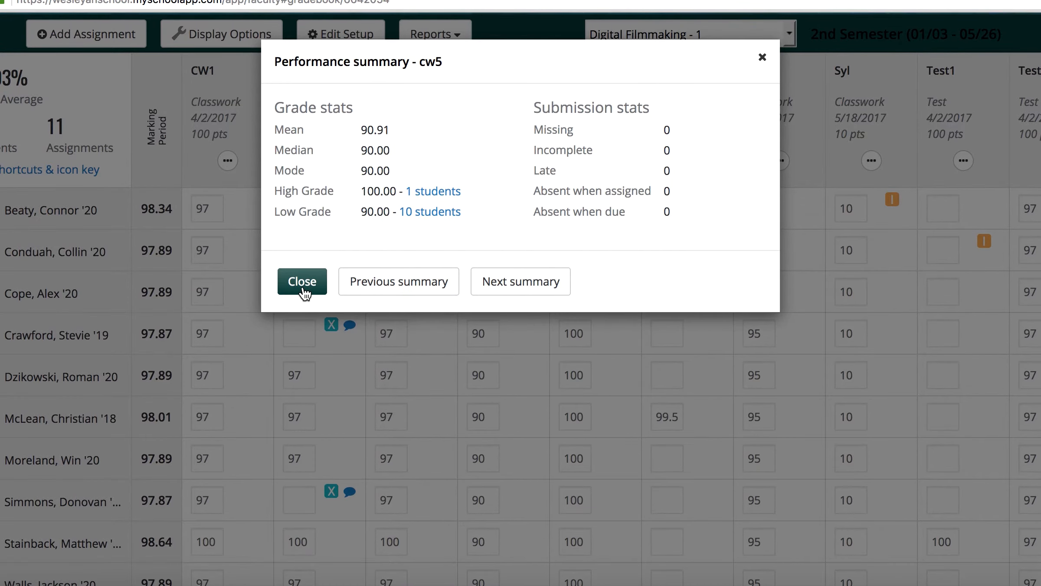
pyautogui.click(303, 290)
# Step: Examine the bulk comment form for CW2 with the option to add to some students, and leave without saving
pyautogui.click(320, 162)
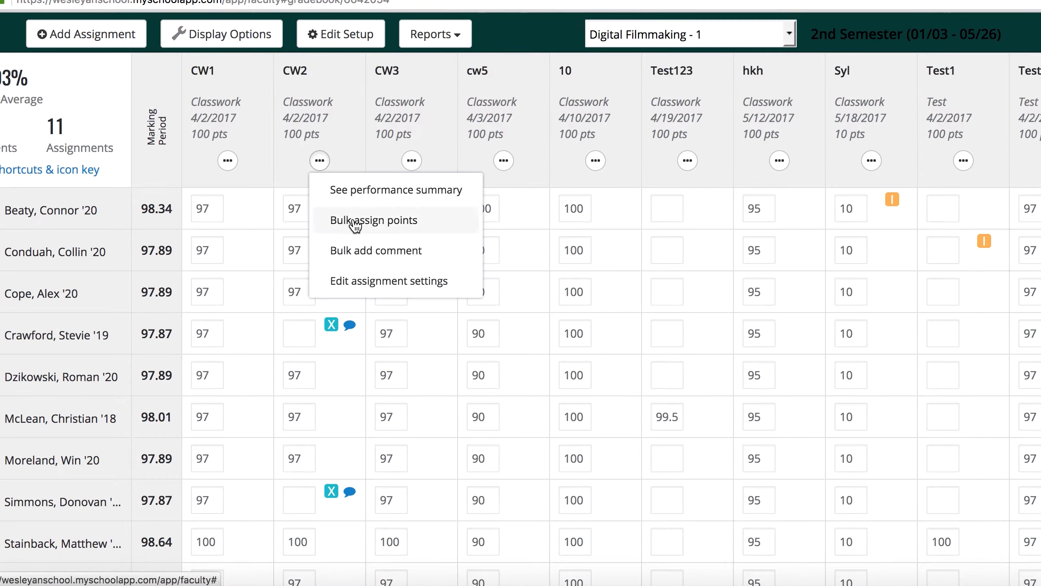
pyautogui.click(367, 251)
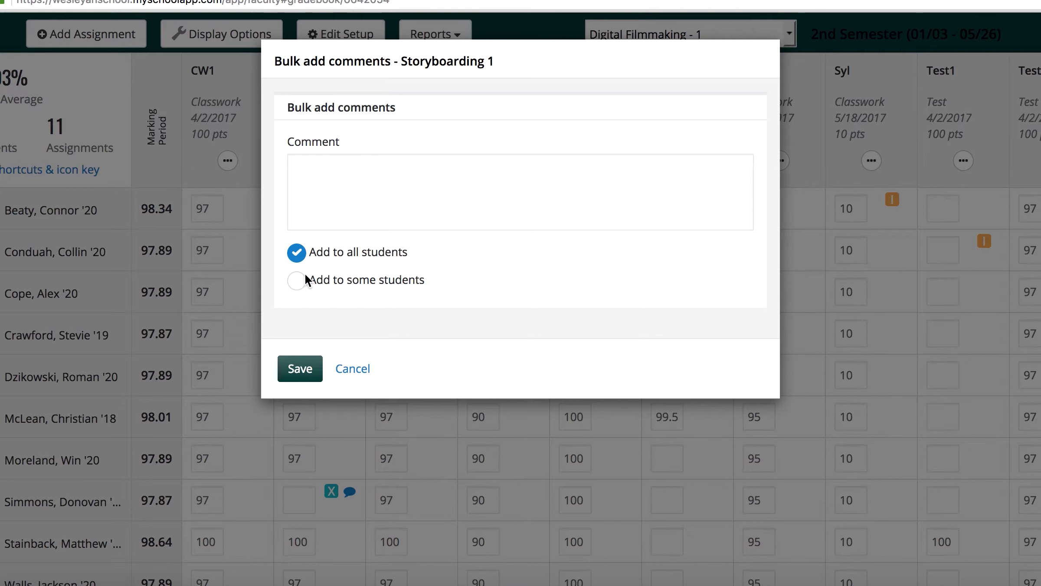
pyautogui.click(295, 280)
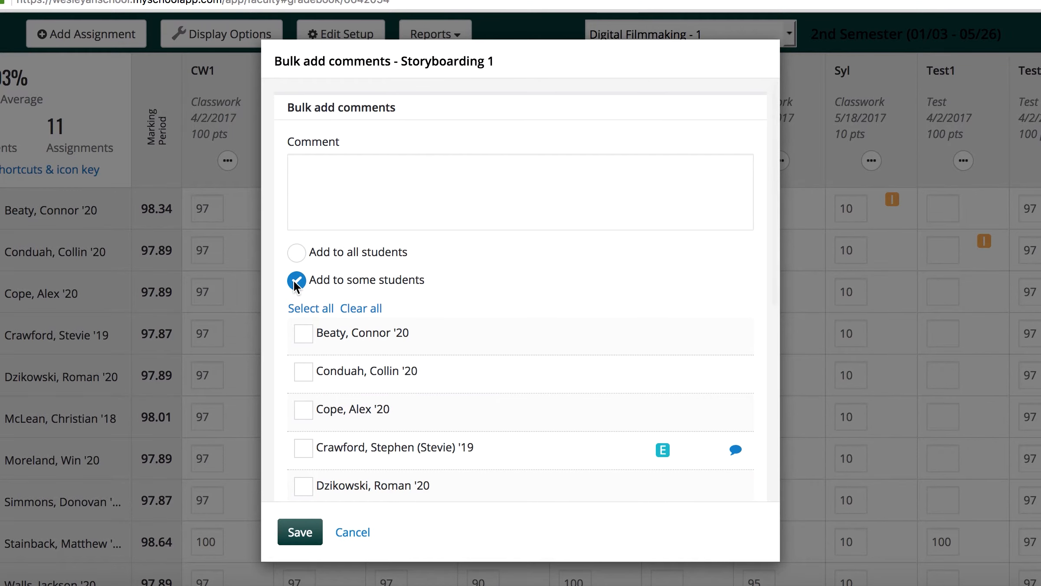
pyautogui.click(320, 161)
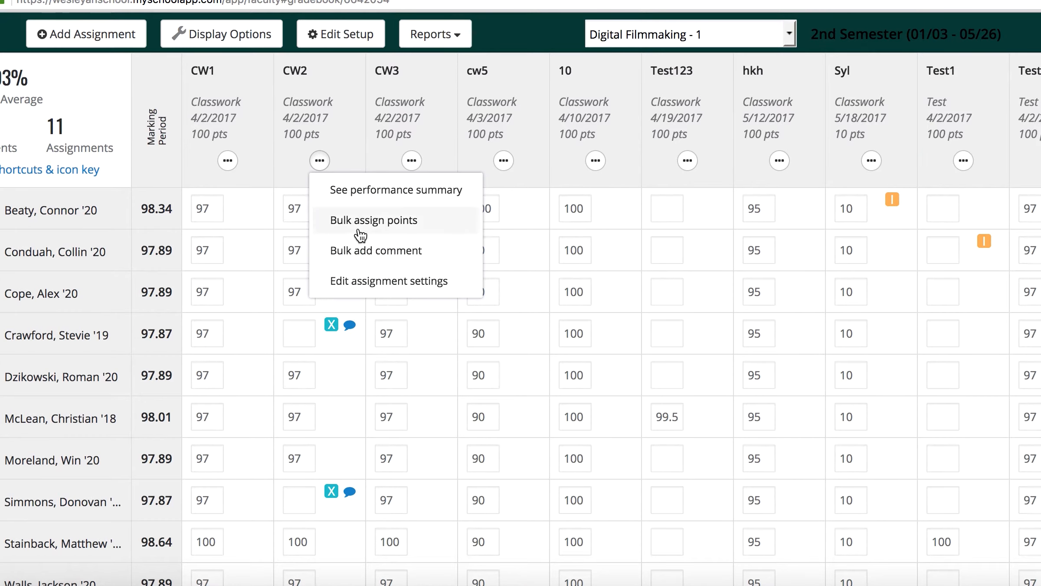
pyautogui.click(364, 286)
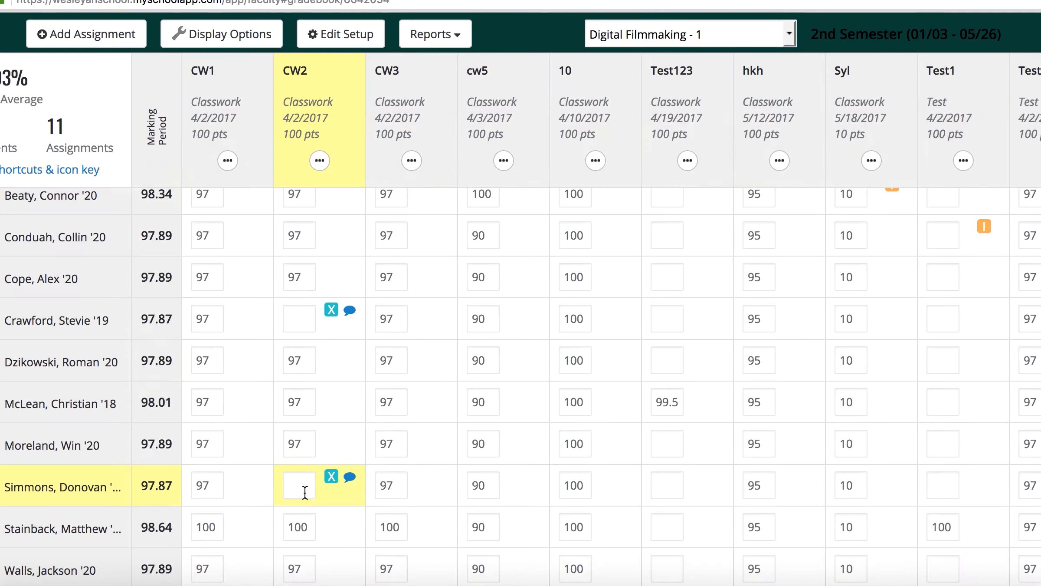
# Step: Check the grade details behind the first exempt CW2 entry and cancel without changes
pyautogui.moveTo(335, 308)
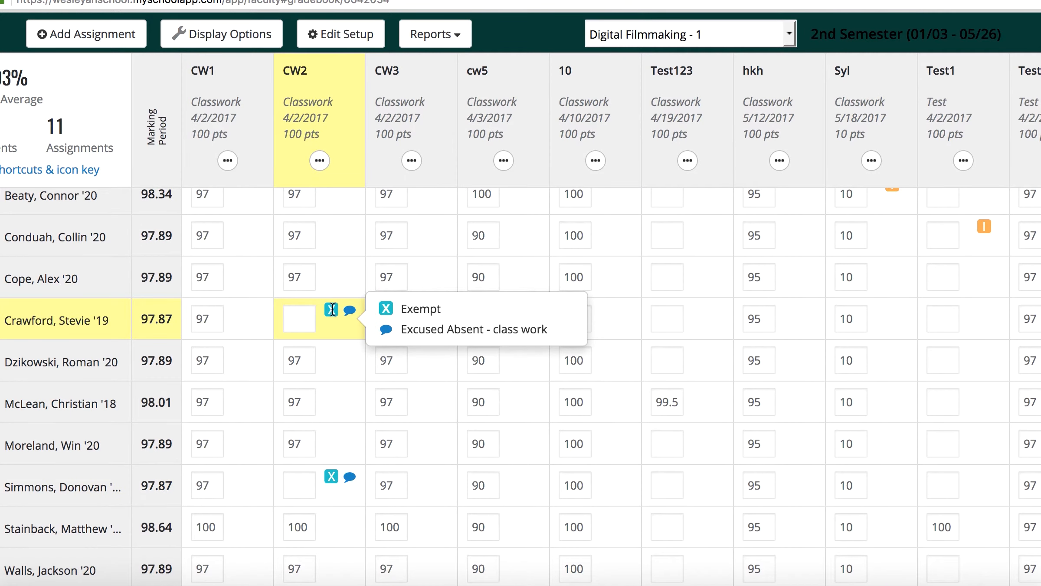
pyautogui.doubleClick(301, 323)
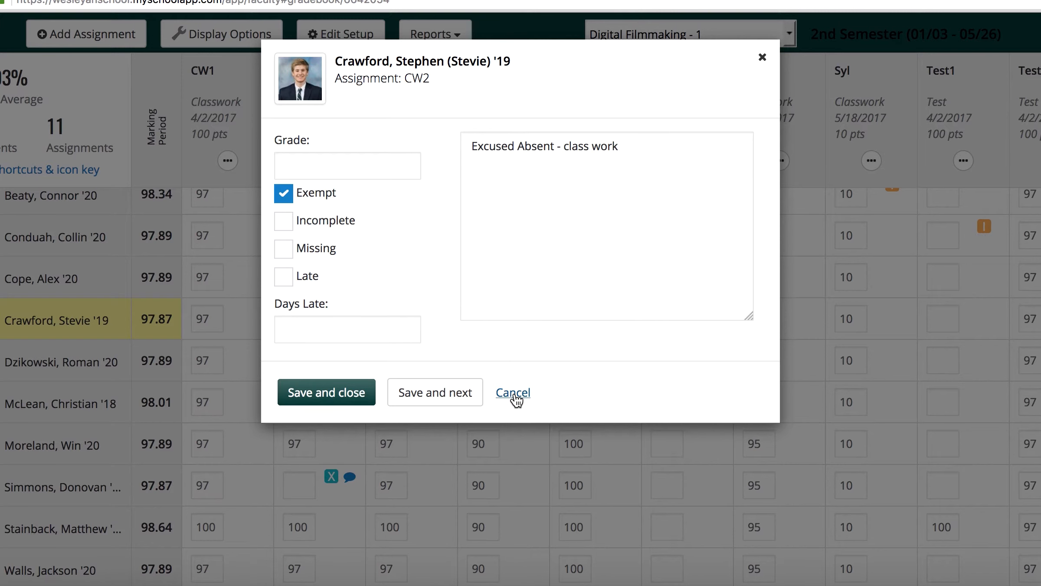
pyautogui.click(514, 394)
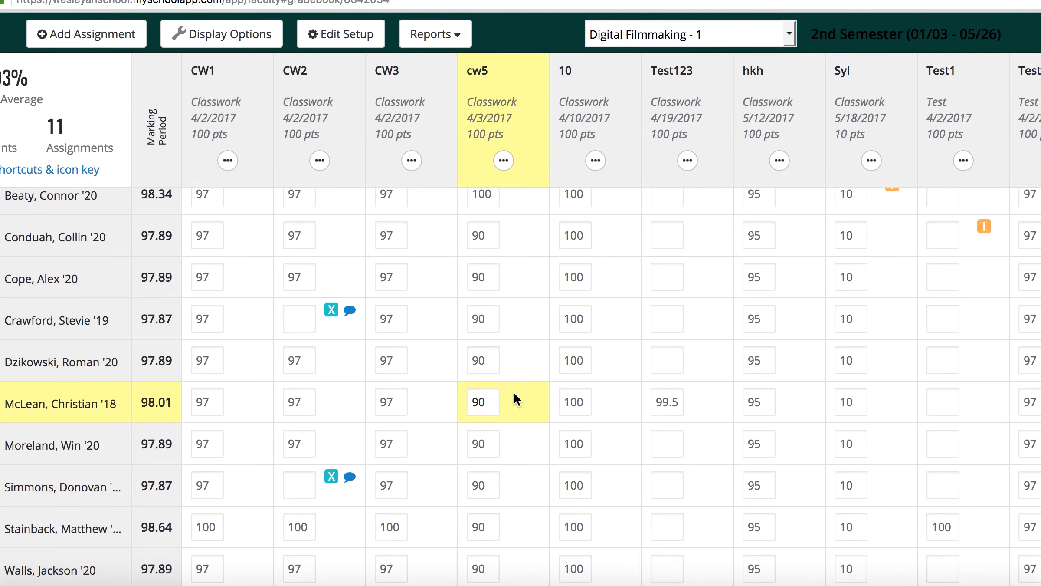
pyautogui.moveTo(328, 310)
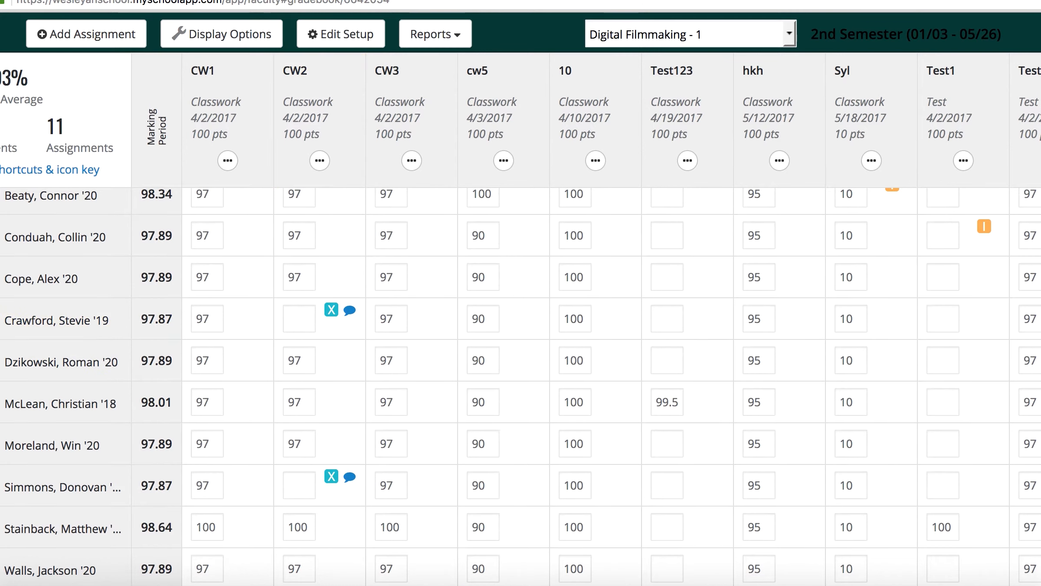
# Step: Review the individual grade book of the first student exempt from CW2, browse the neighbouring student's, and return to the class grade book
pyautogui.click(2, 320)
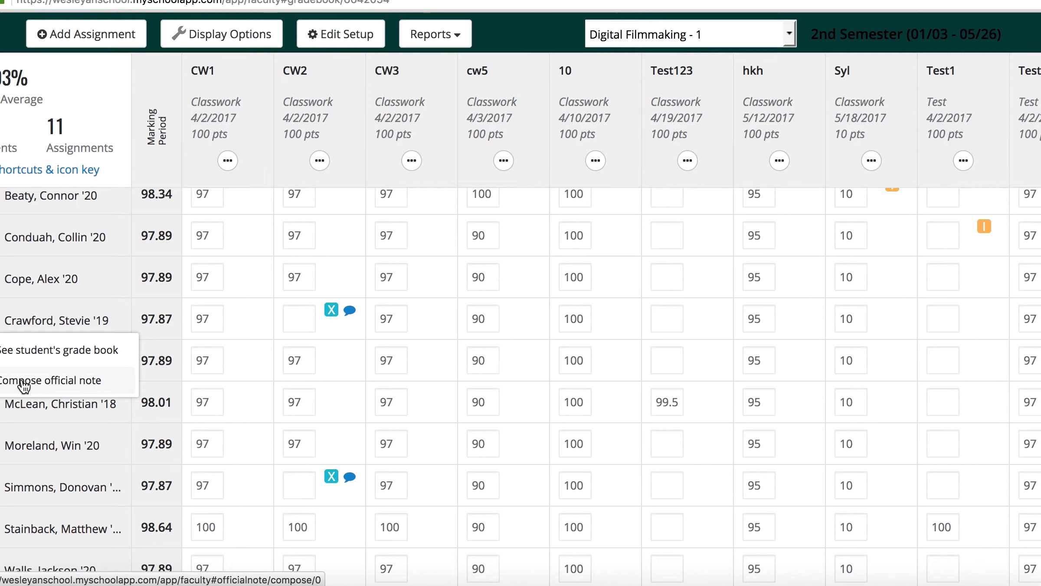
pyautogui.click(25, 351)
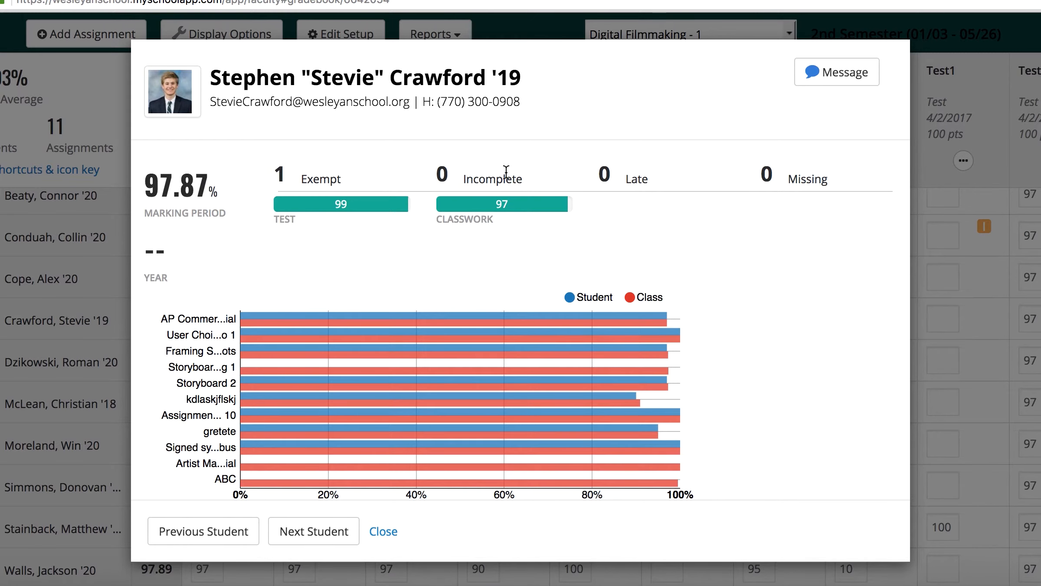
pyautogui.scroll(-2, 807, 270)
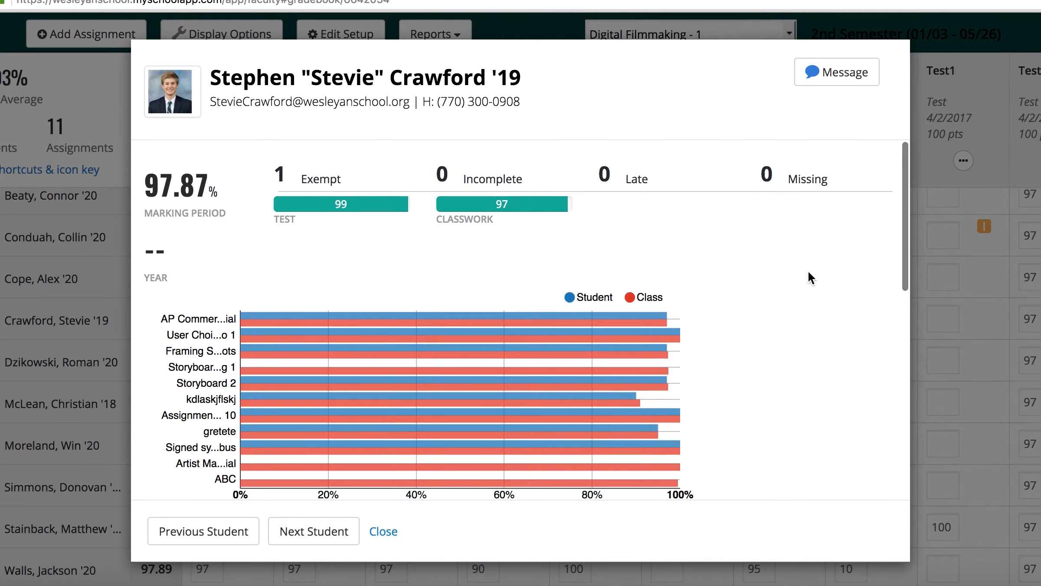
pyautogui.scroll(-2, 807, 270)
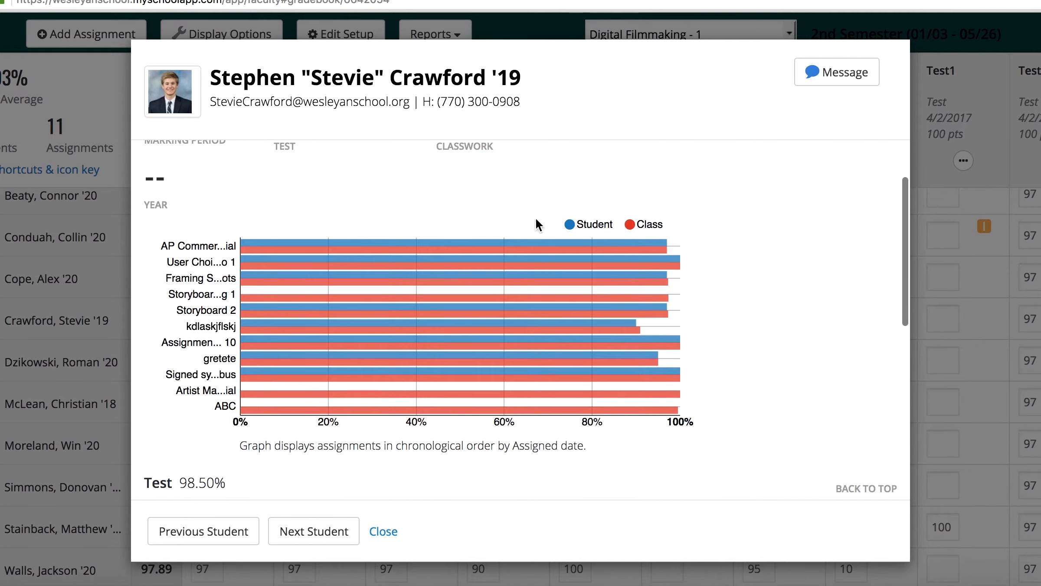
pyautogui.moveTo(438, 311)
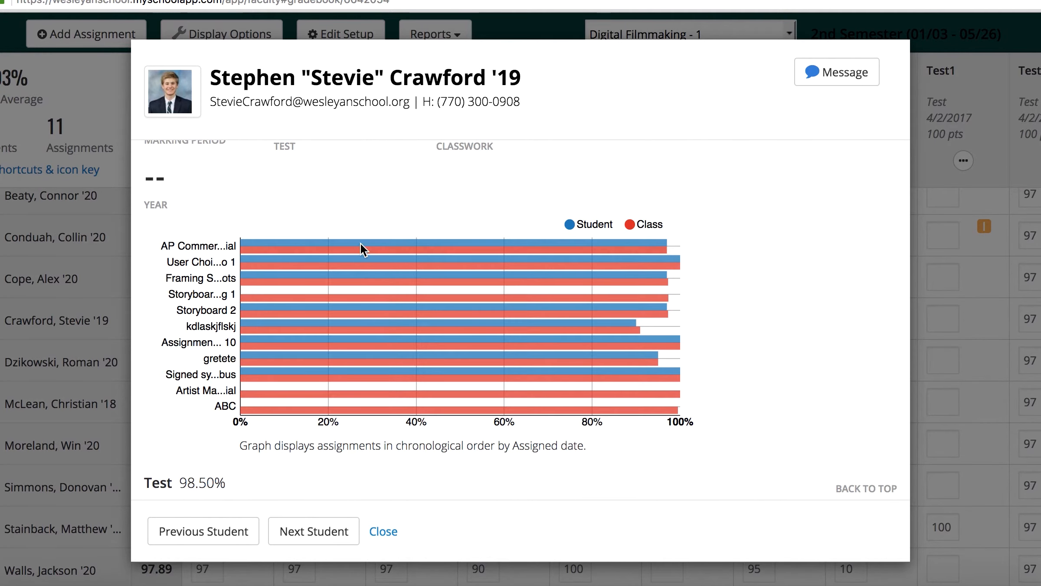
pyautogui.scroll(-5, 360, 238)
pyautogui.click(314, 531)
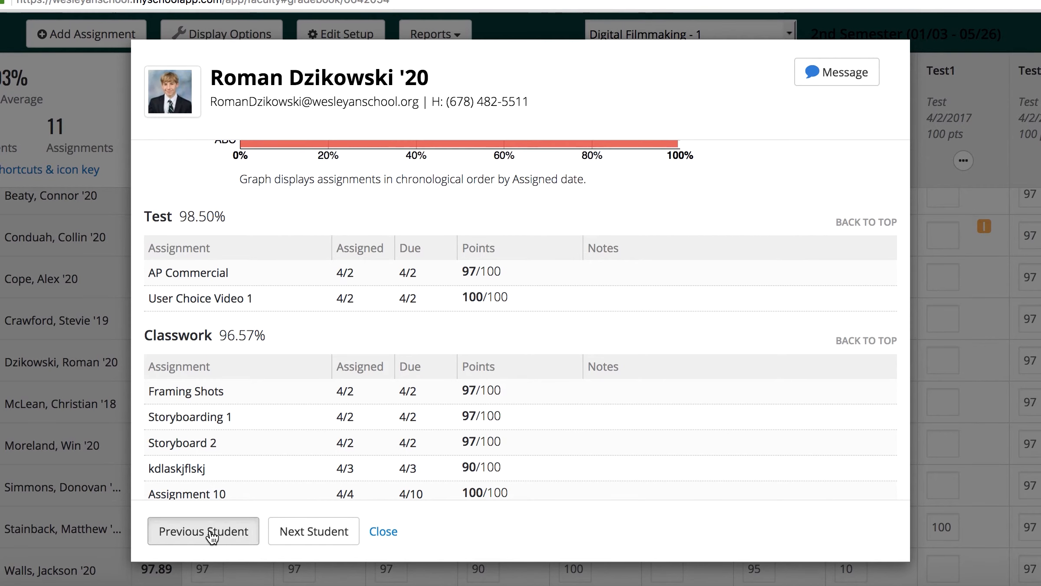
pyautogui.click(212, 537)
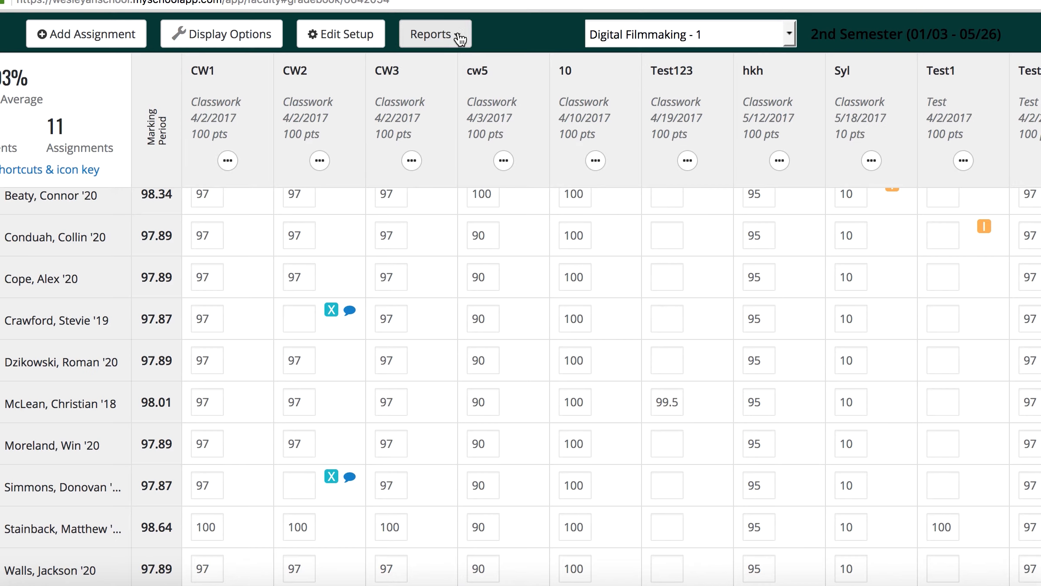
# Step: Look over the available grade book reports and open the form for adding a new assignment
pyautogui.click(460, 39)
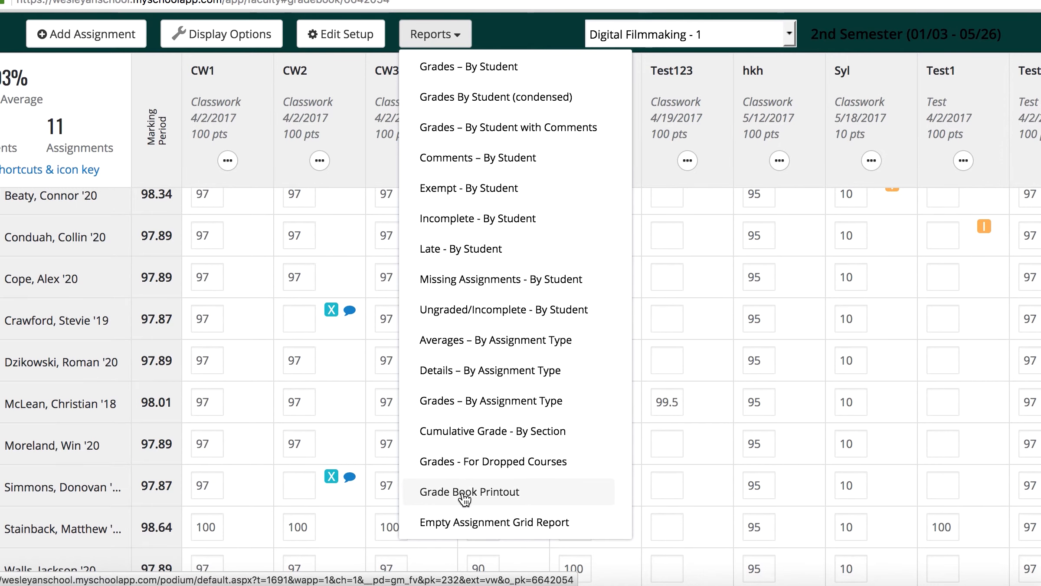
pyautogui.click(44, 35)
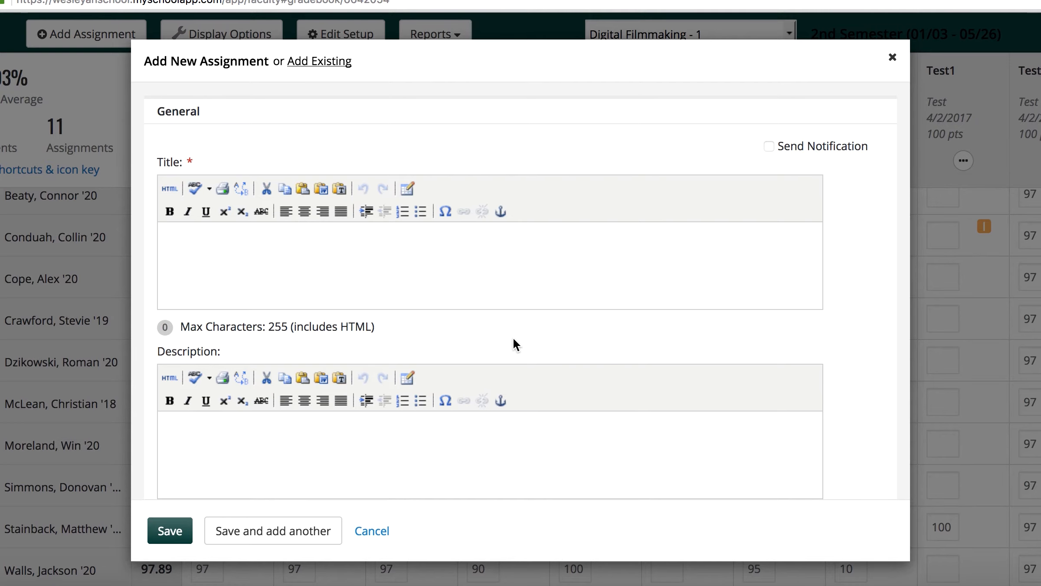
pyautogui.scroll(-1, 513, 339)
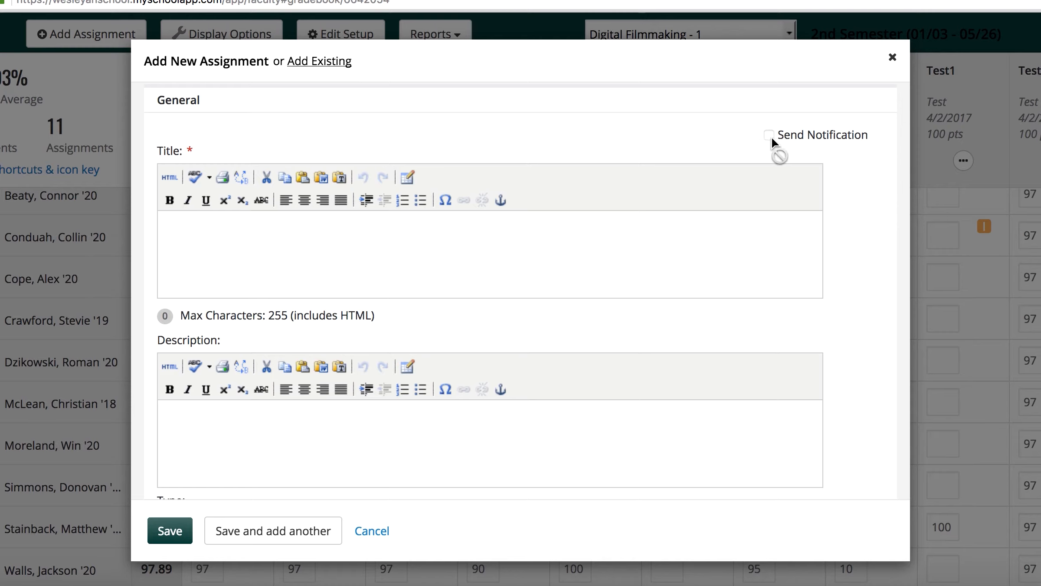
pyautogui.rightClick(178, 419)
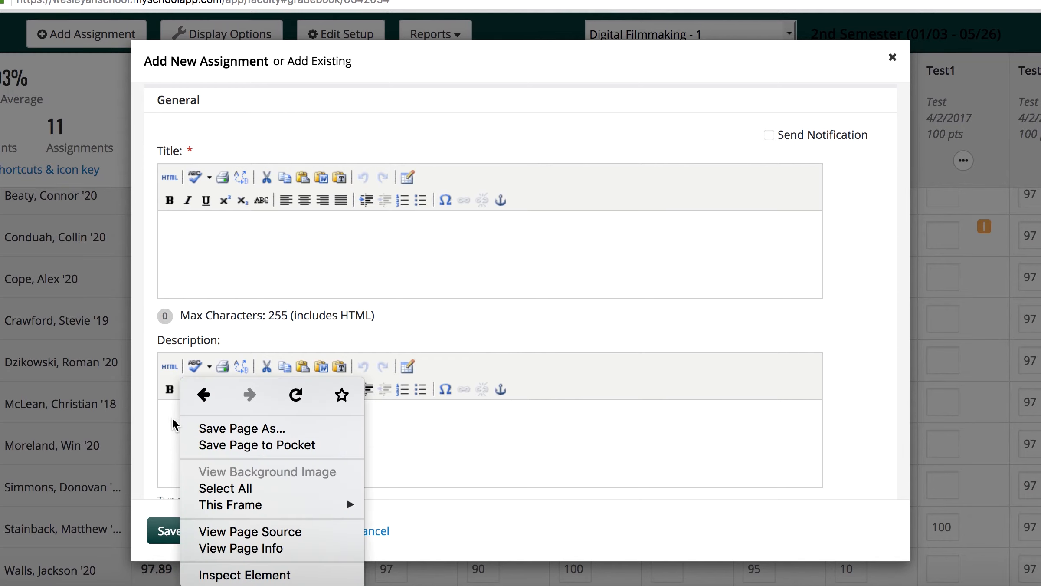
pyautogui.click(166, 413)
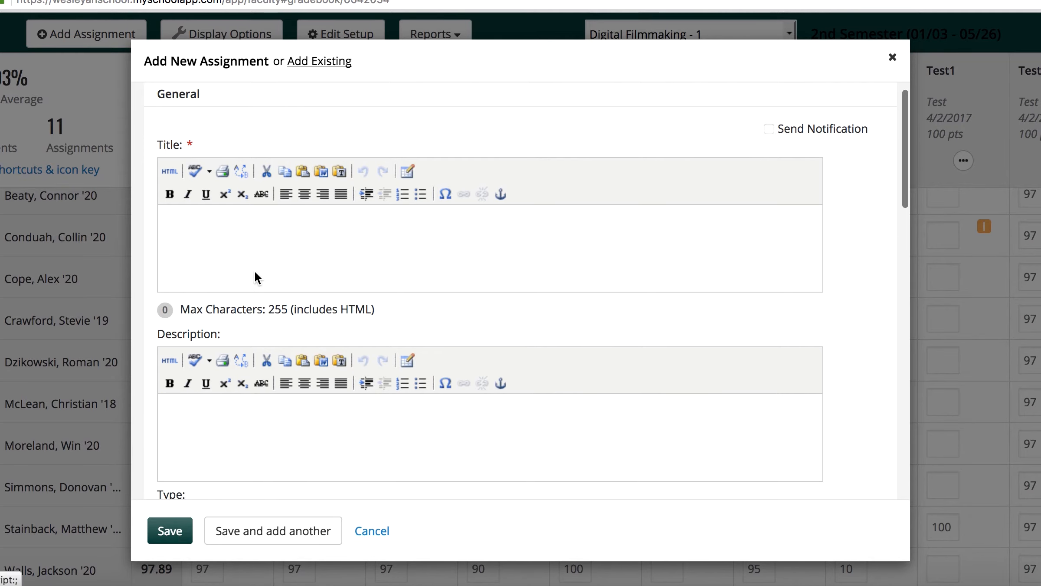
# Step: Browse the full list of assignment types for the new assignment and close it without choosing one
pyautogui.scroll(-4, 254, 270)
pyautogui.scroll(-3, 256, 277)
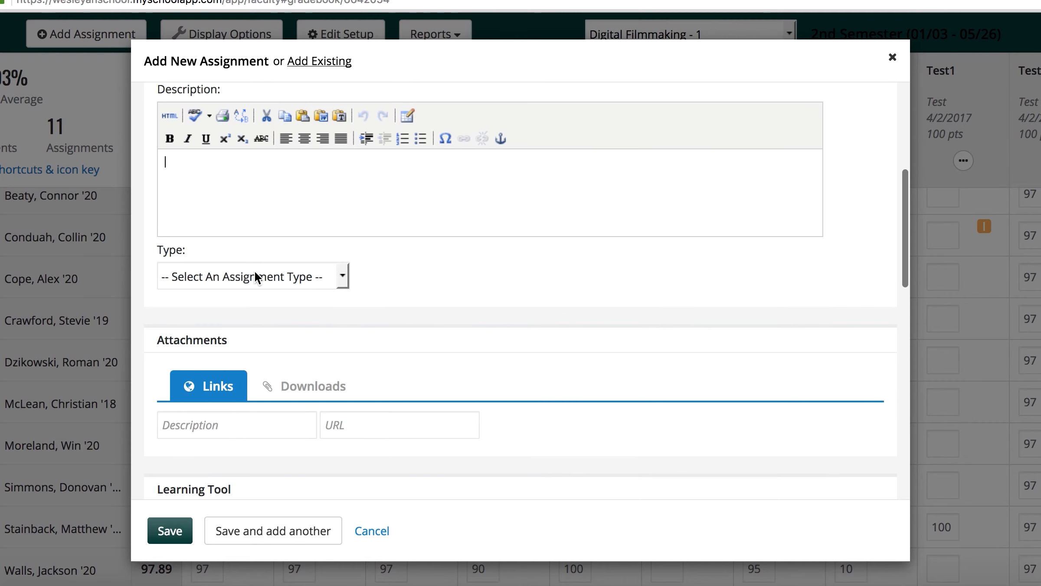
pyautogui.click(344, 276)
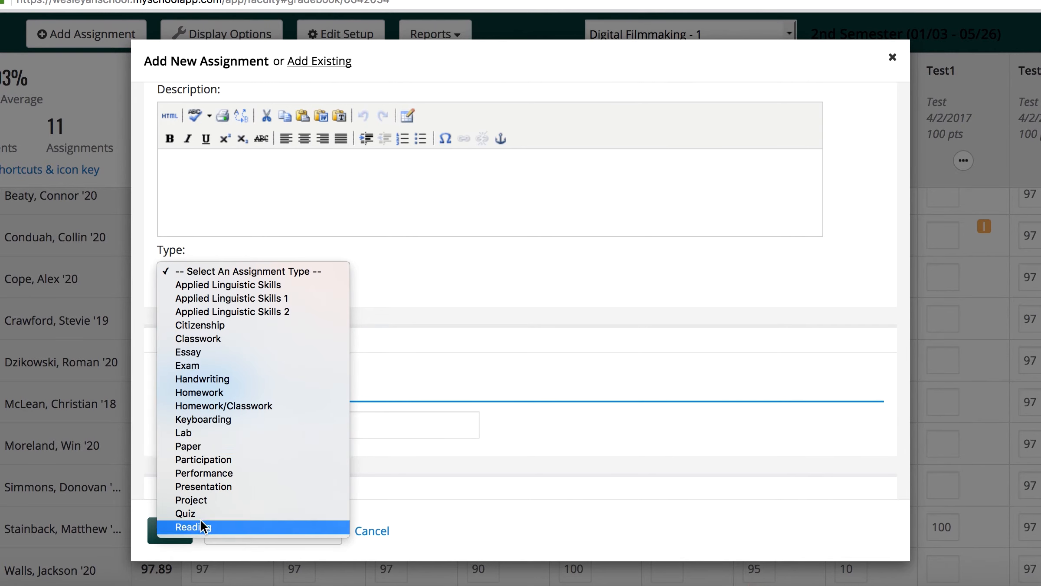
pyautogui.scroll(-3, 200, 518)
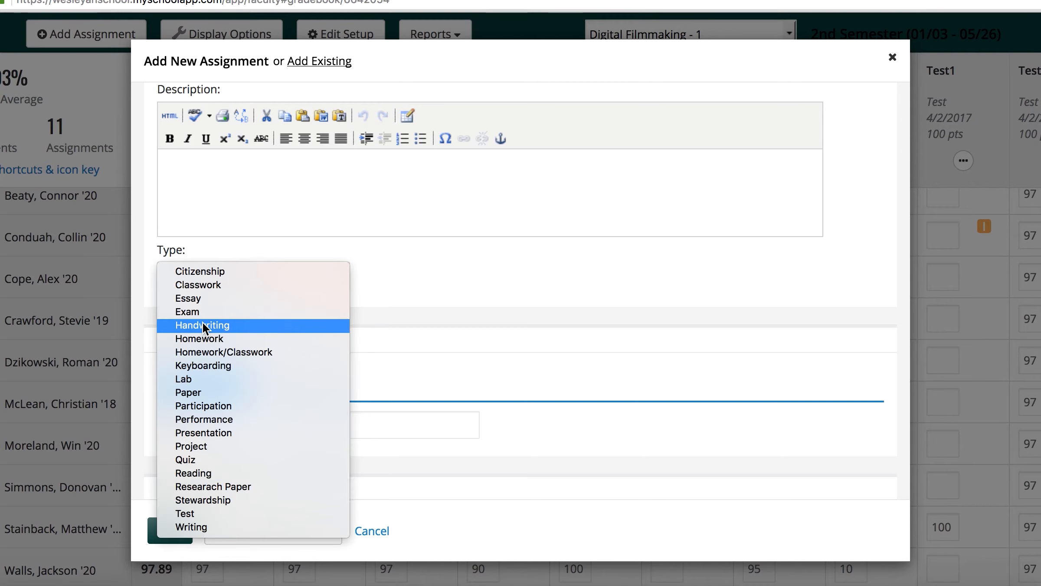
pyautogui.click(260, 253)
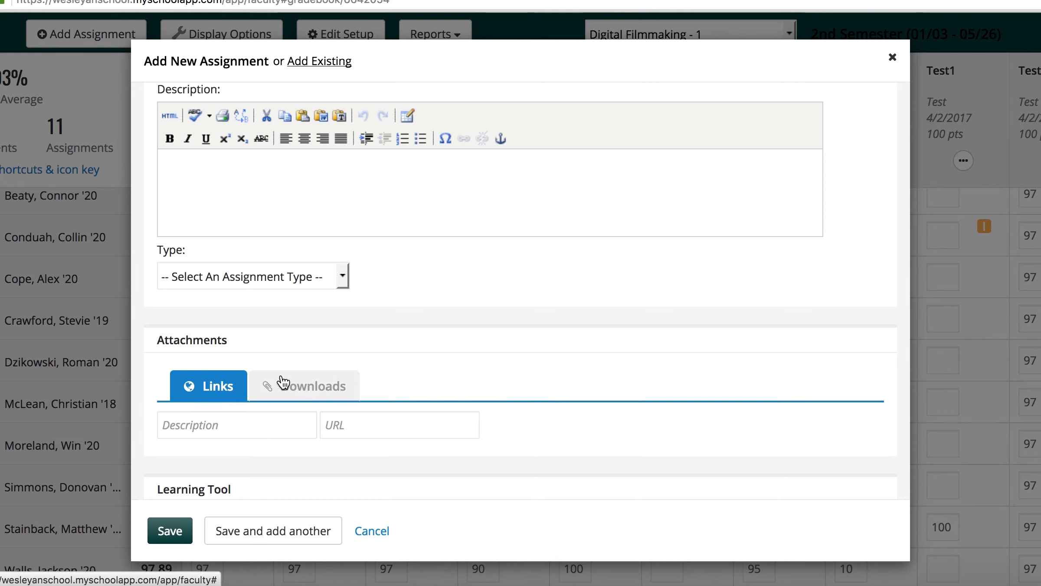
# Step: Show the file download attachment fields and examine the learning tool and grade book settings of the new assignment
pyautogui.click(306, 391)
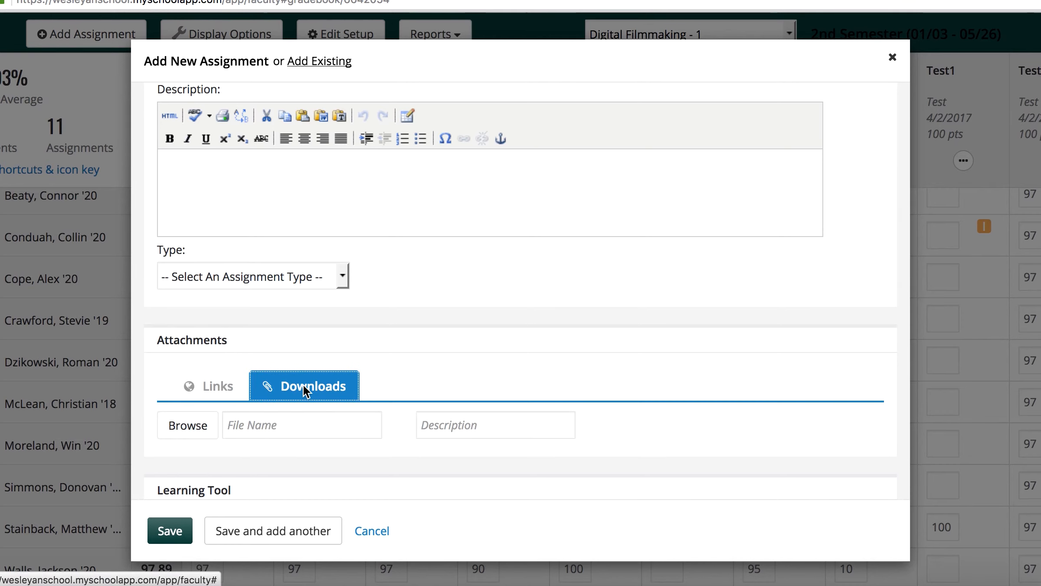
pyautogui.scroll(-3, 490, 332)
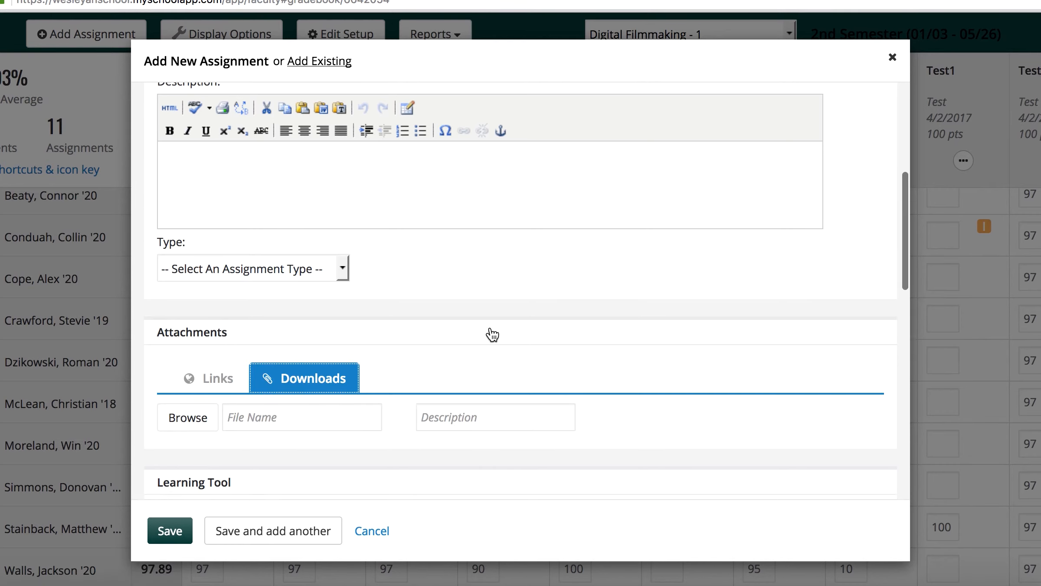
pyautogui.scroll(-5, 359, 309)
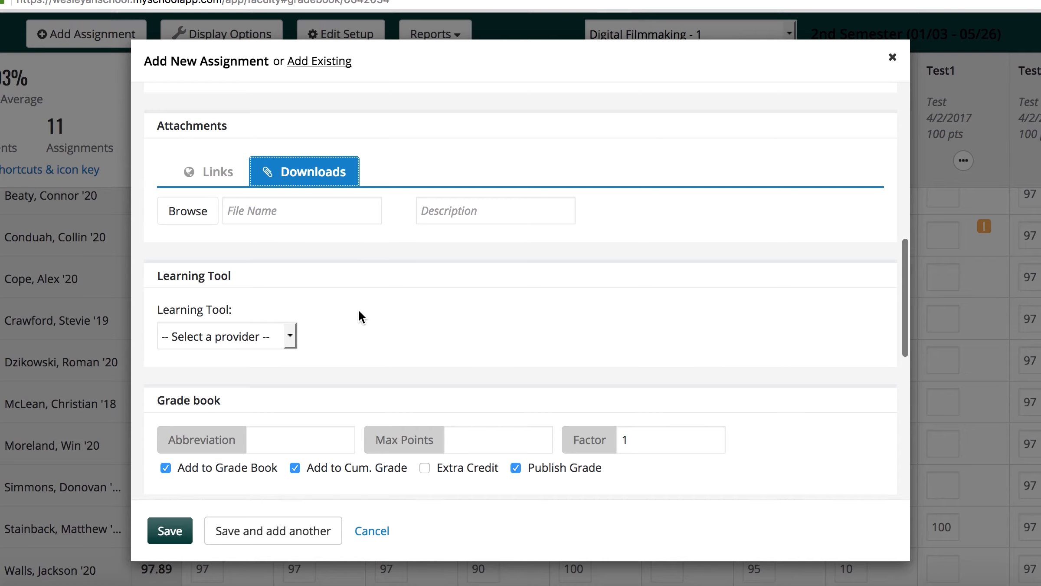
pyautogui.scroll(-2, 360, 317)
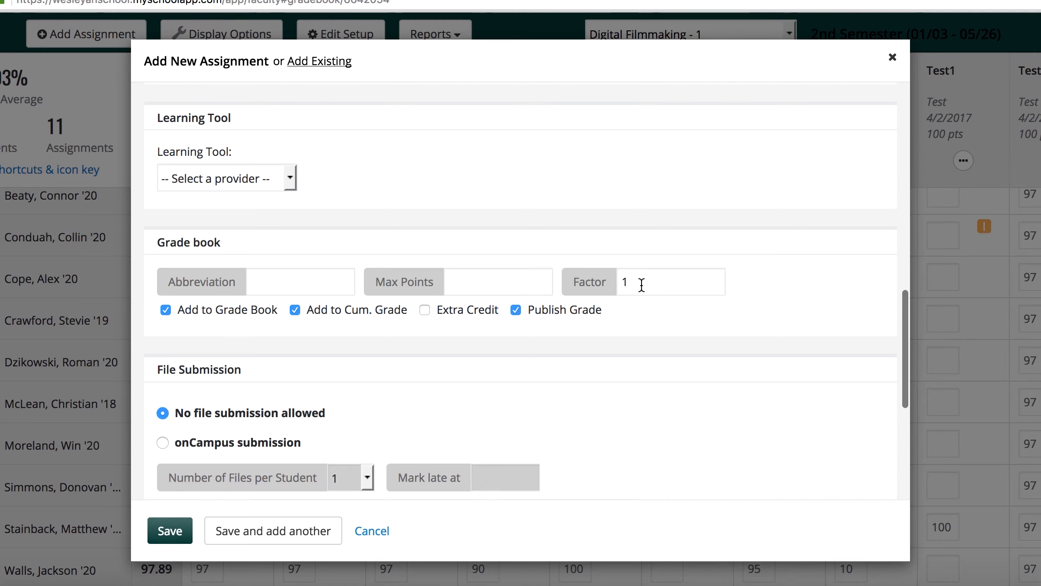
# Step: Switch Add to Grade Book off and back on for the new assignment, and try the Publish Grade option
pyautogui.scroll(-3, 641, 284)
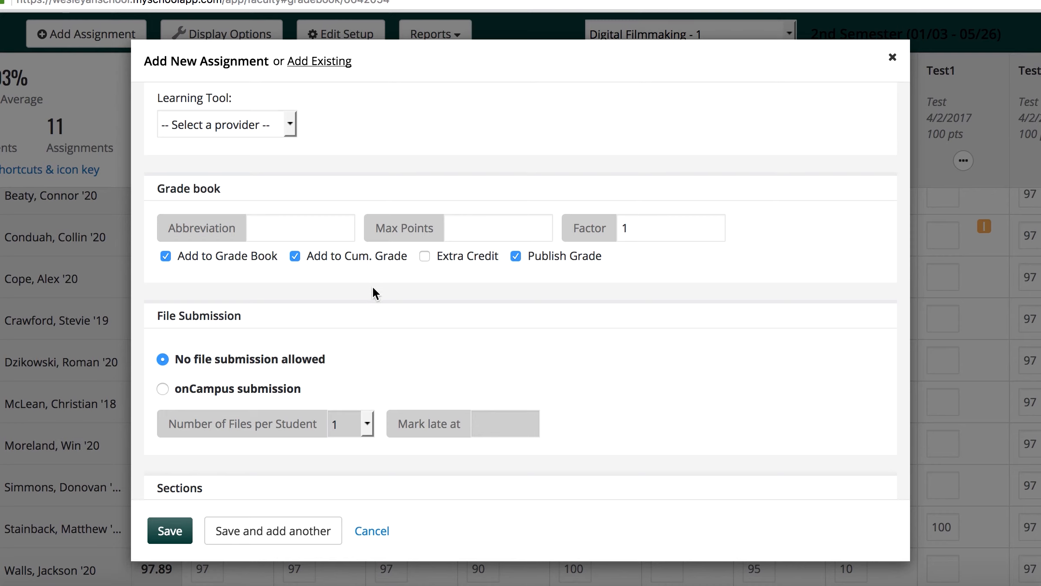
pyautogui.click(166, 256)
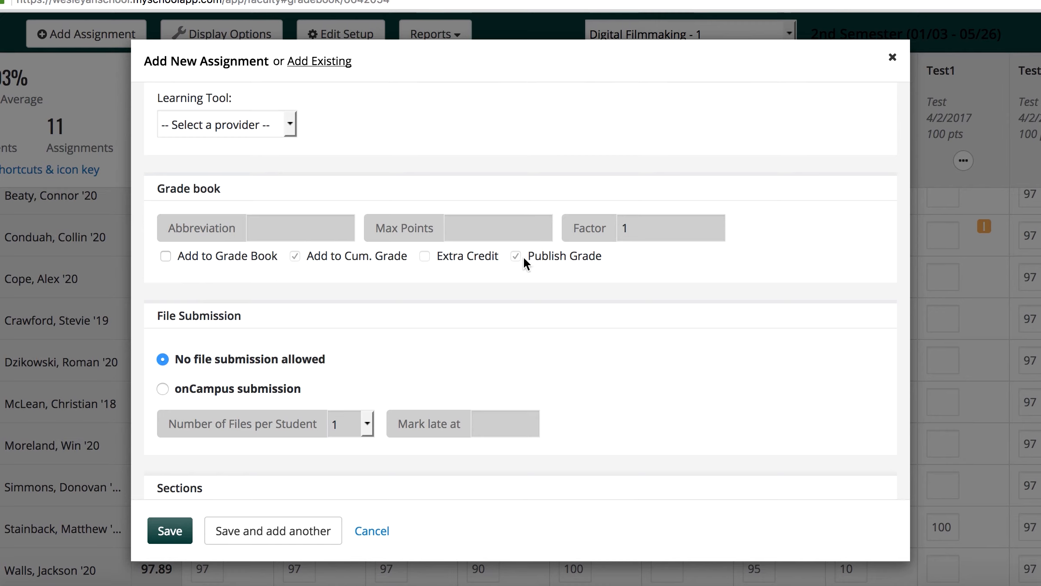
pyautogui.click(165, 256)
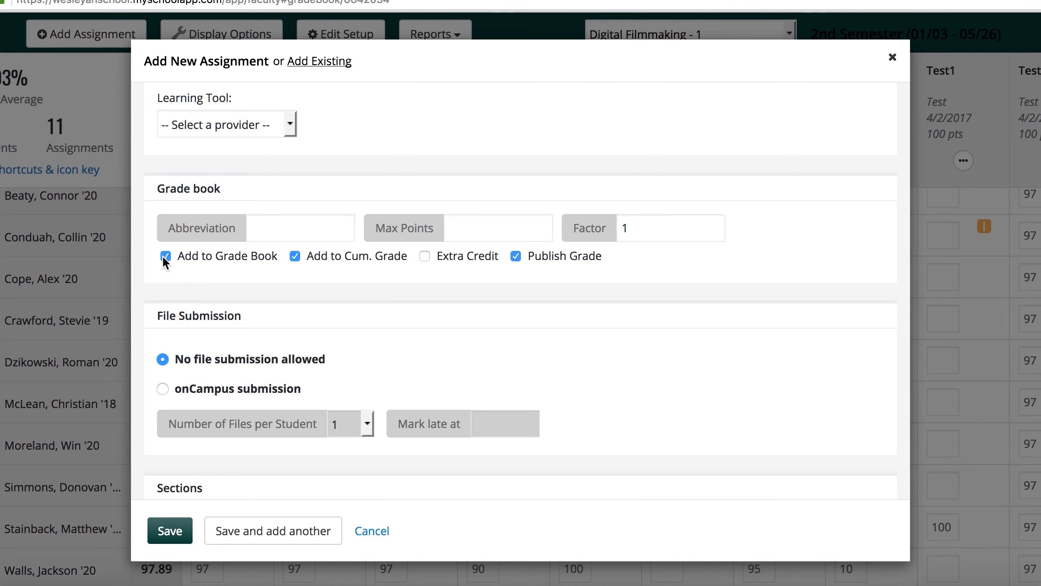
pyautogui.click(515, 255)
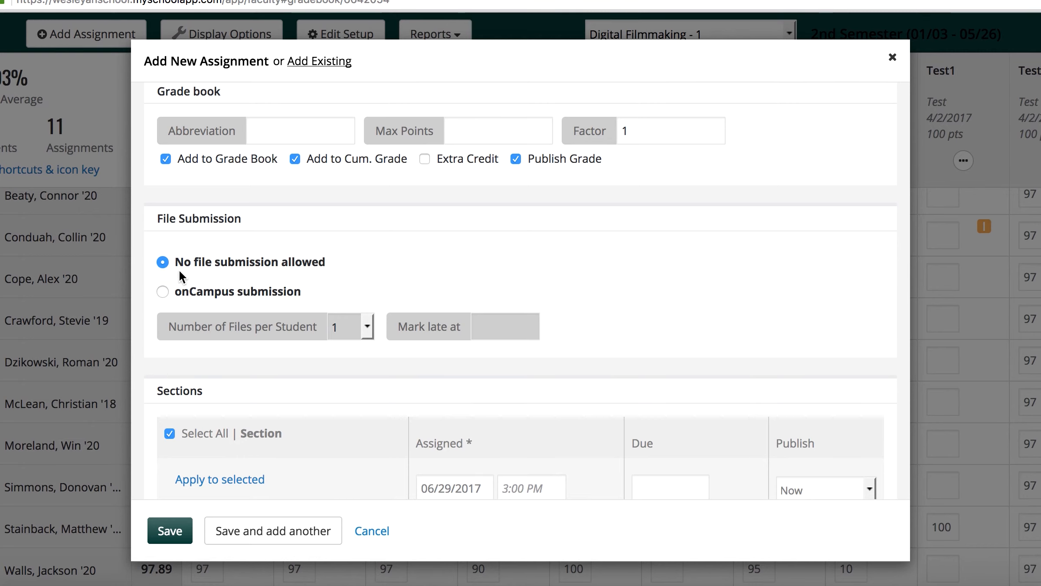
# Step: Allow onCampus submission for the new assignment with 1 file per student
pyautogui.click(162, 291)
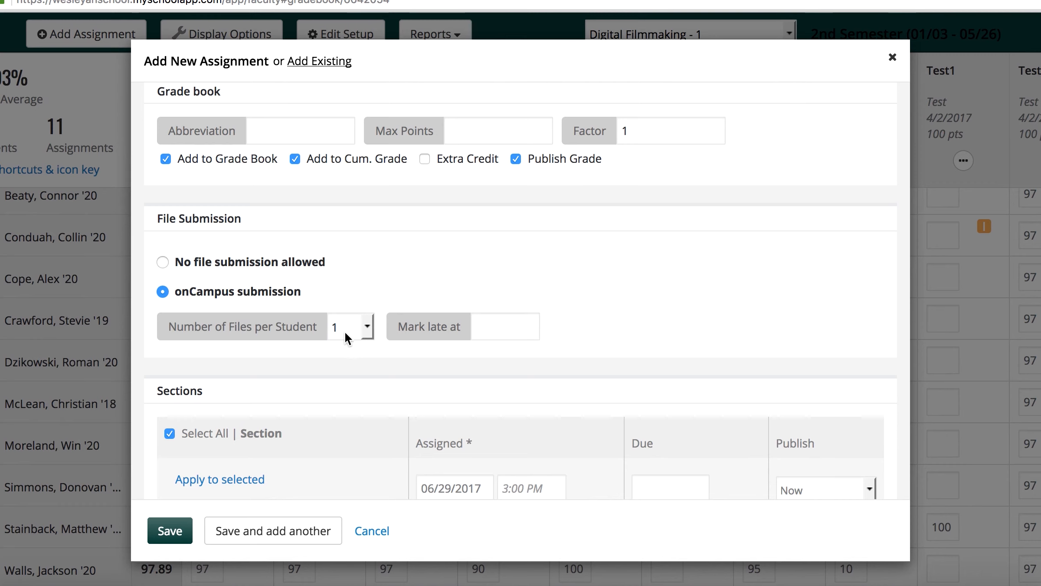
pyautogui.click(369, 328)
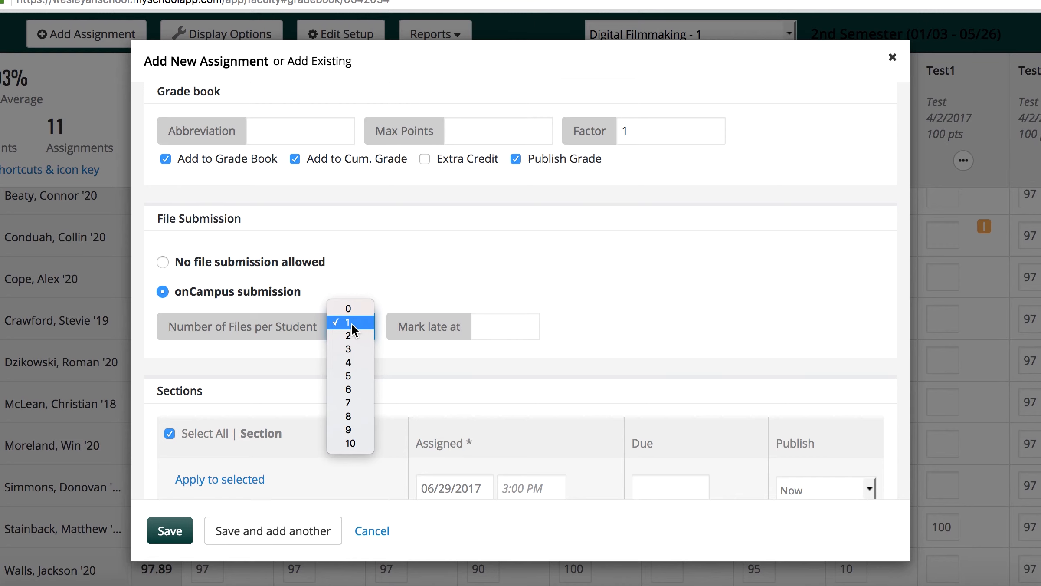
pyautogui.click(351, 322)
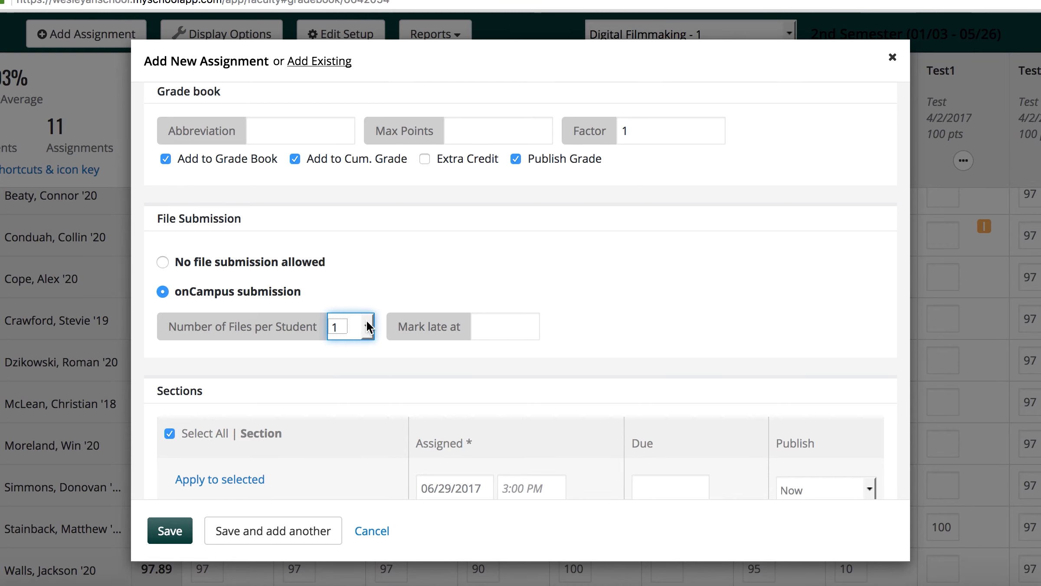